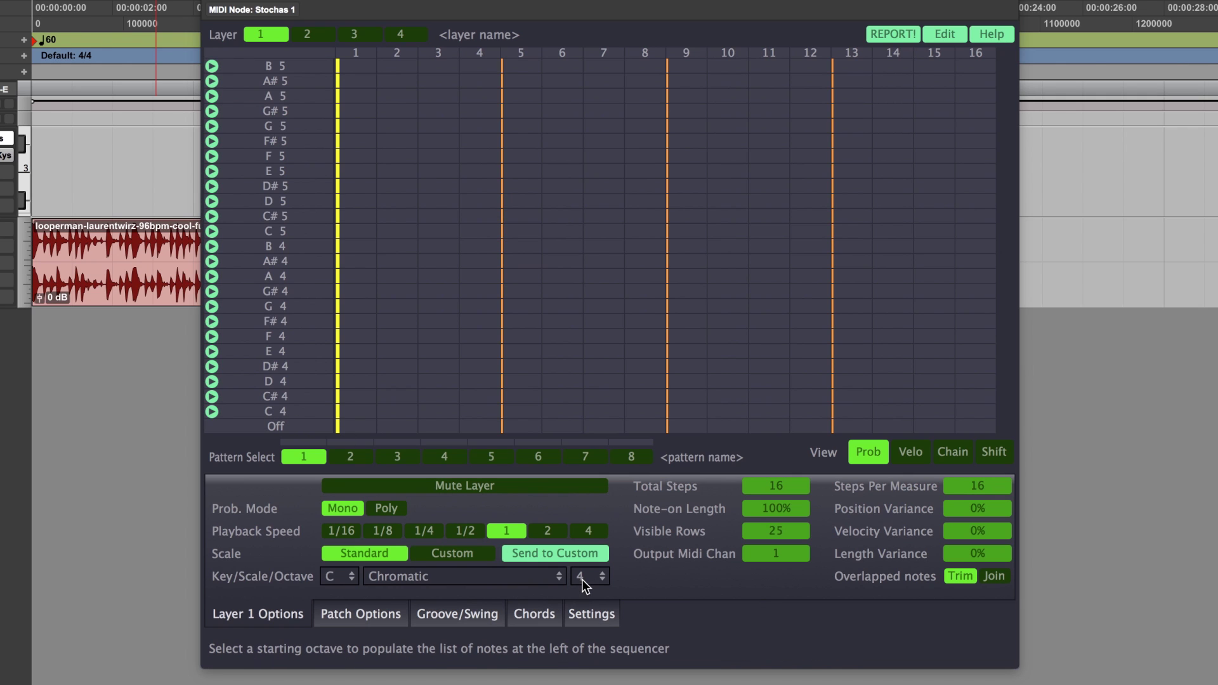
Step: Set layer 1's standard scale to Major
left_click(353, 575)
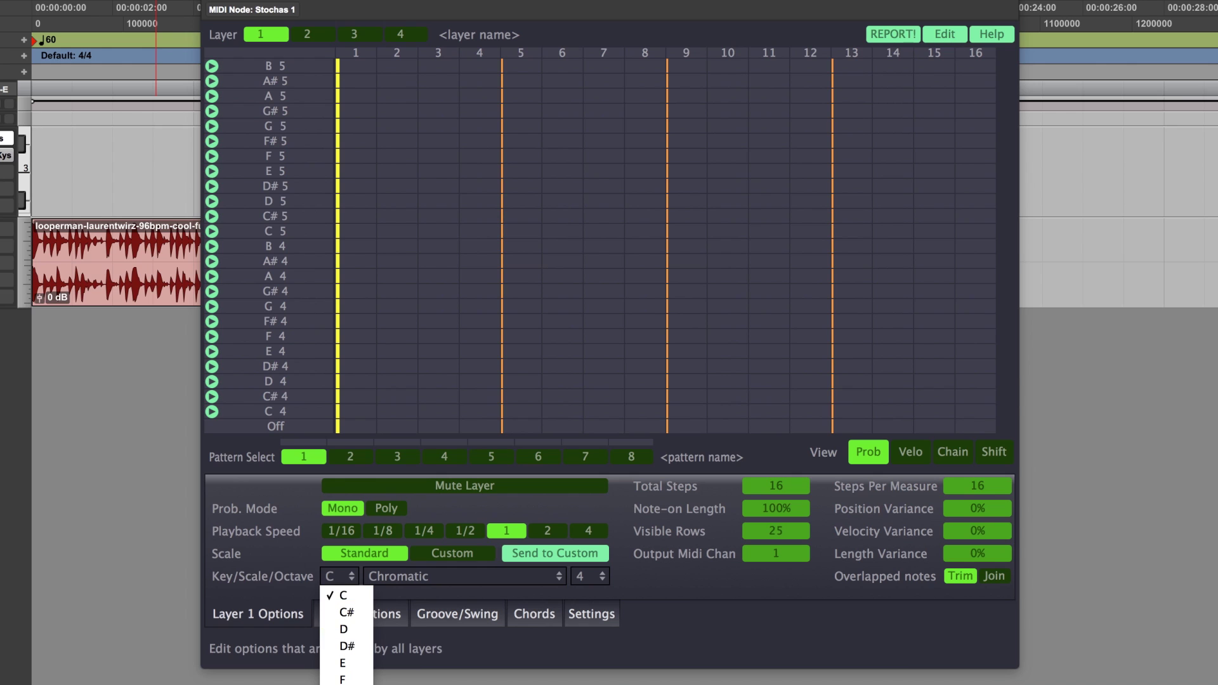
left_click(471, 575)
left_click(471, 575)
left_click(472, 574)
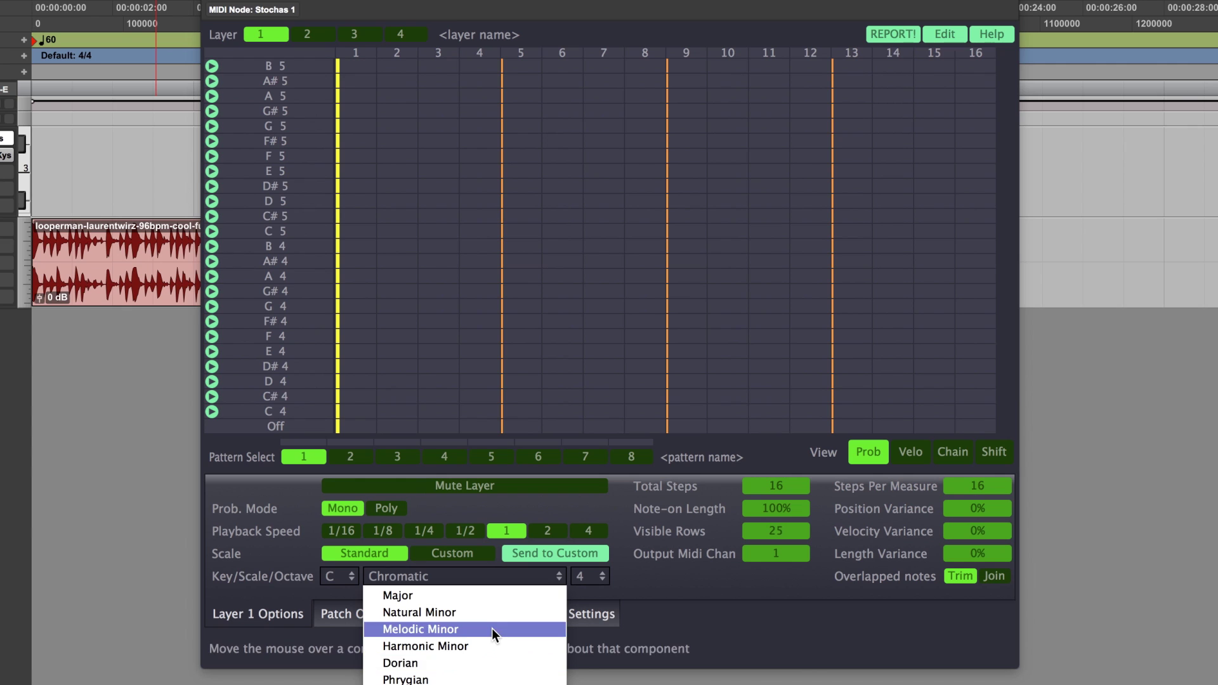
left_click(477, 600)
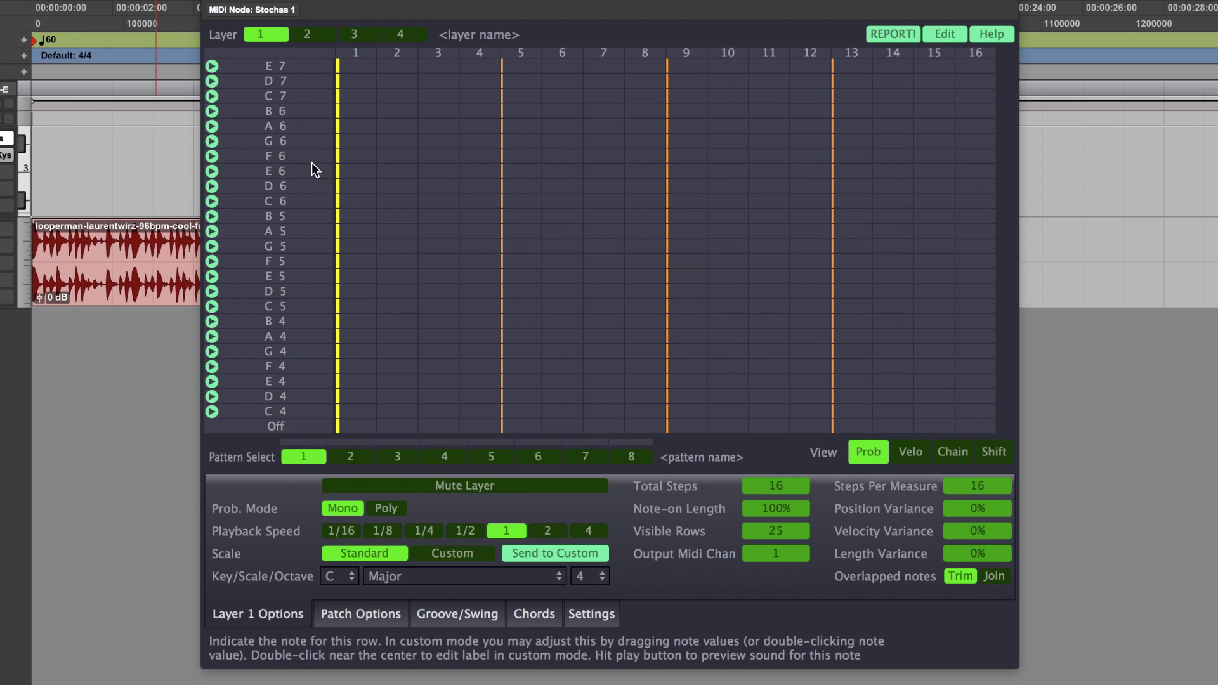
Step: Set layer 1's key to F, its scale to Dorian and its starting octave to 1
left_click(351, 573)
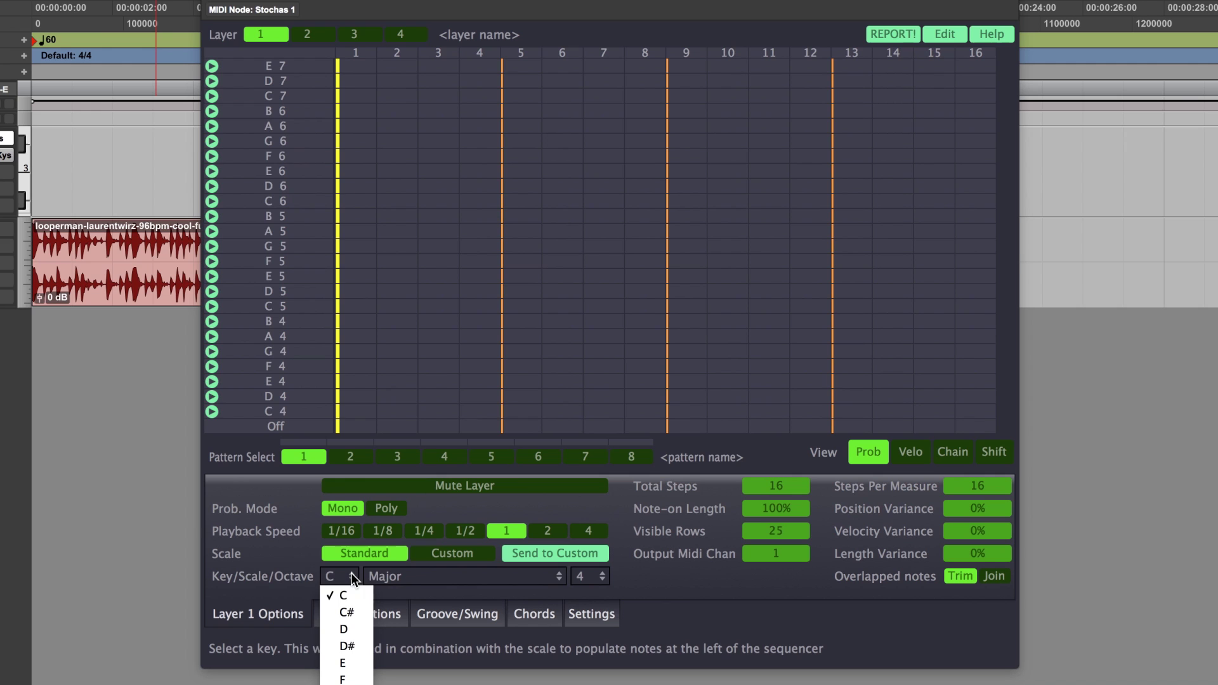
left_click(349, 678)
left_click(452, 575)
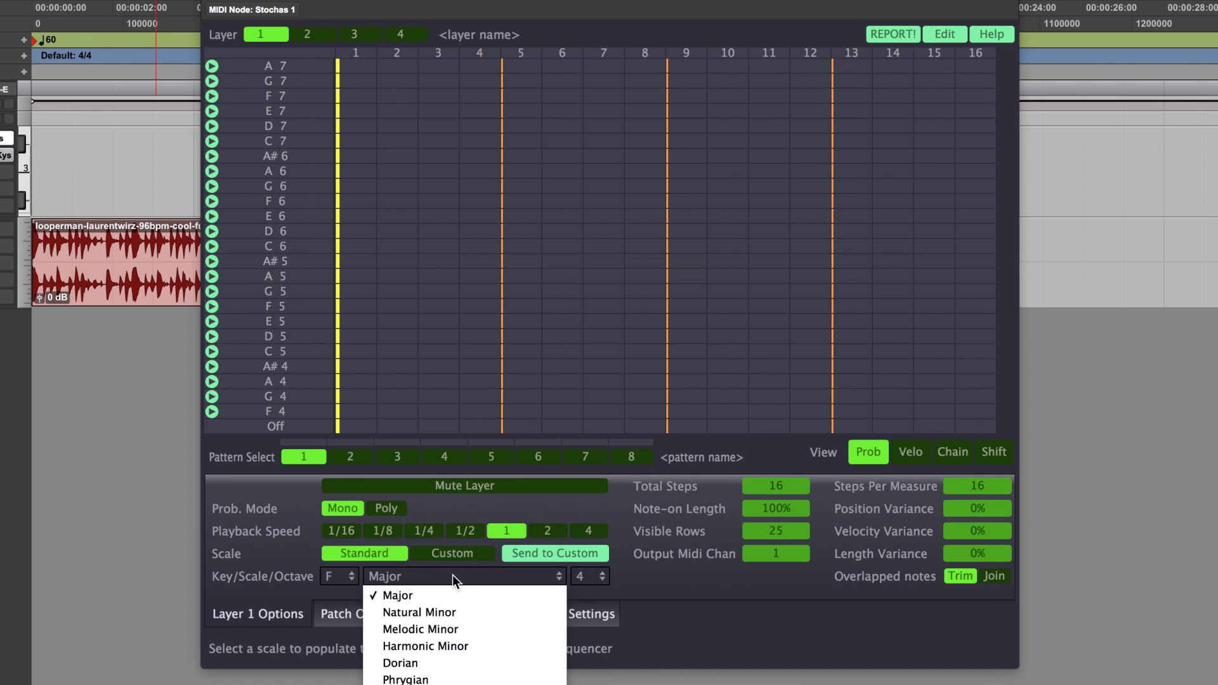
left_click(446, 663)
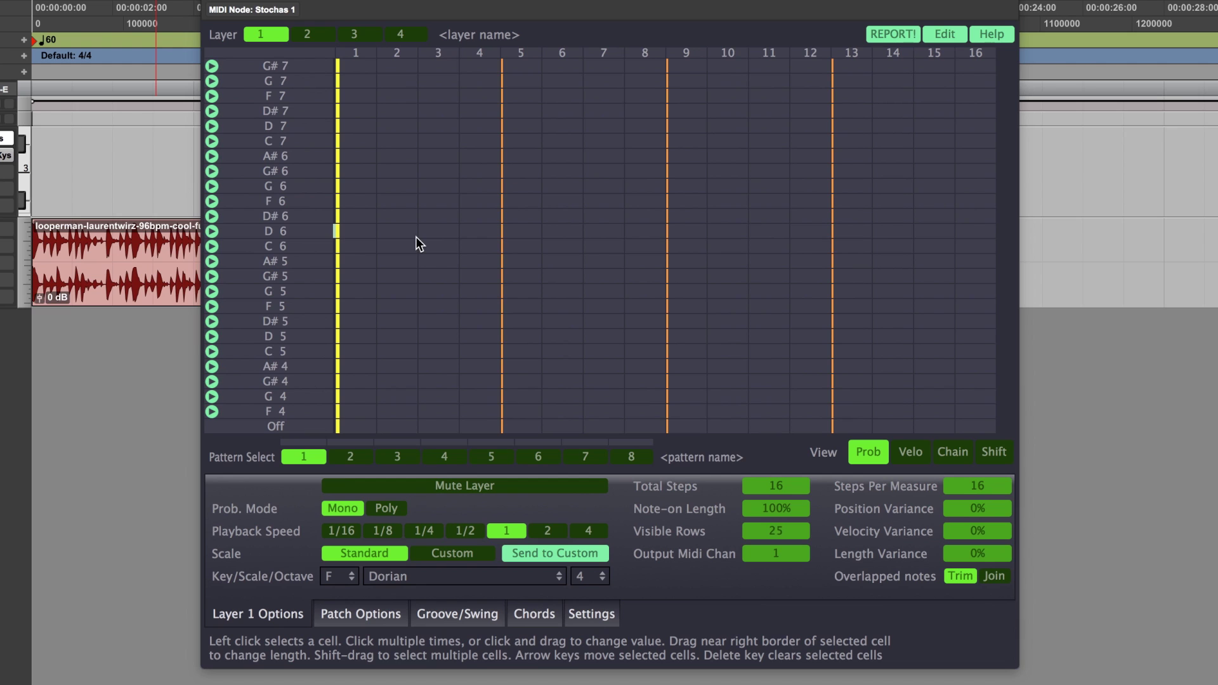
left_click(596, 575)
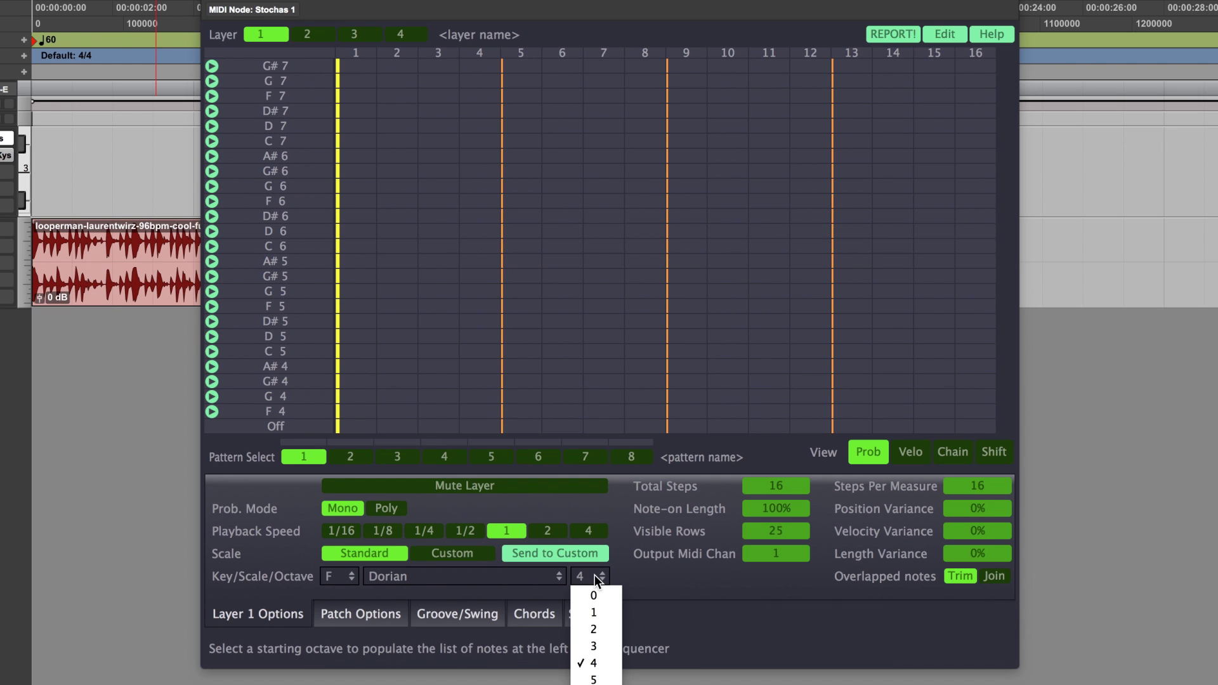
left_click(601, 613)
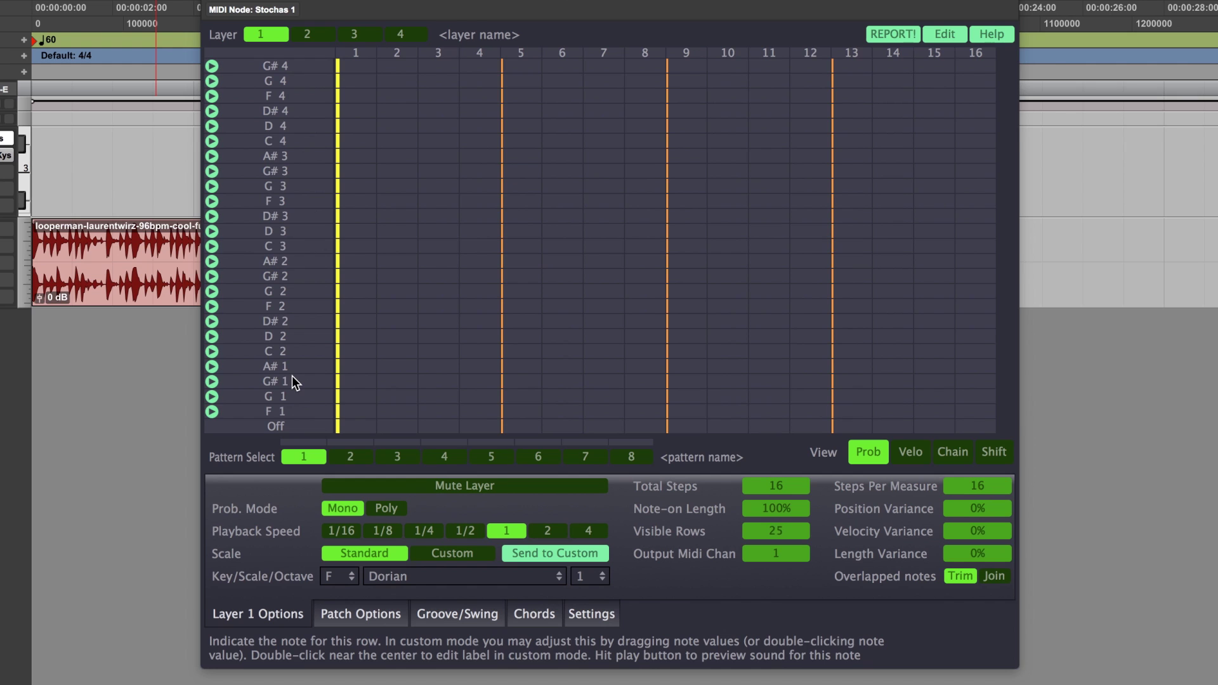
Step: Increase layer 1's visible rows to 65 and look through the extended note list
left_click(785, 530)
left_click_drag(786, 530, 791, 382)
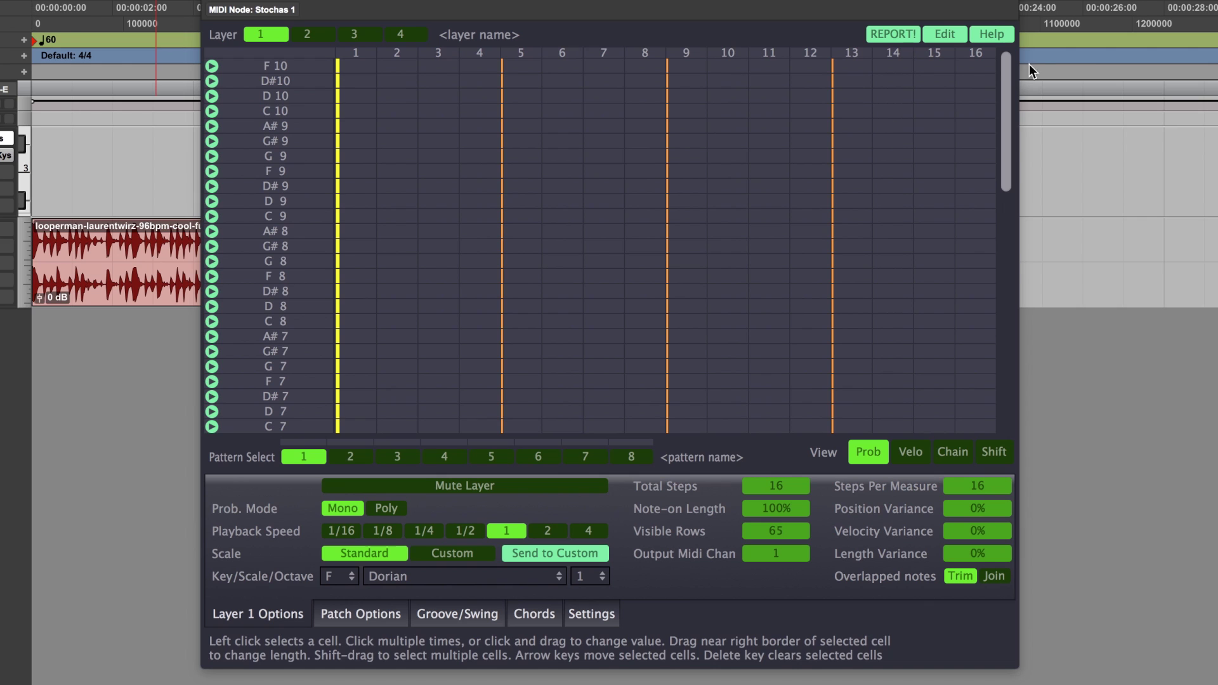
left_click_drag(1010, 68, 998, 330)
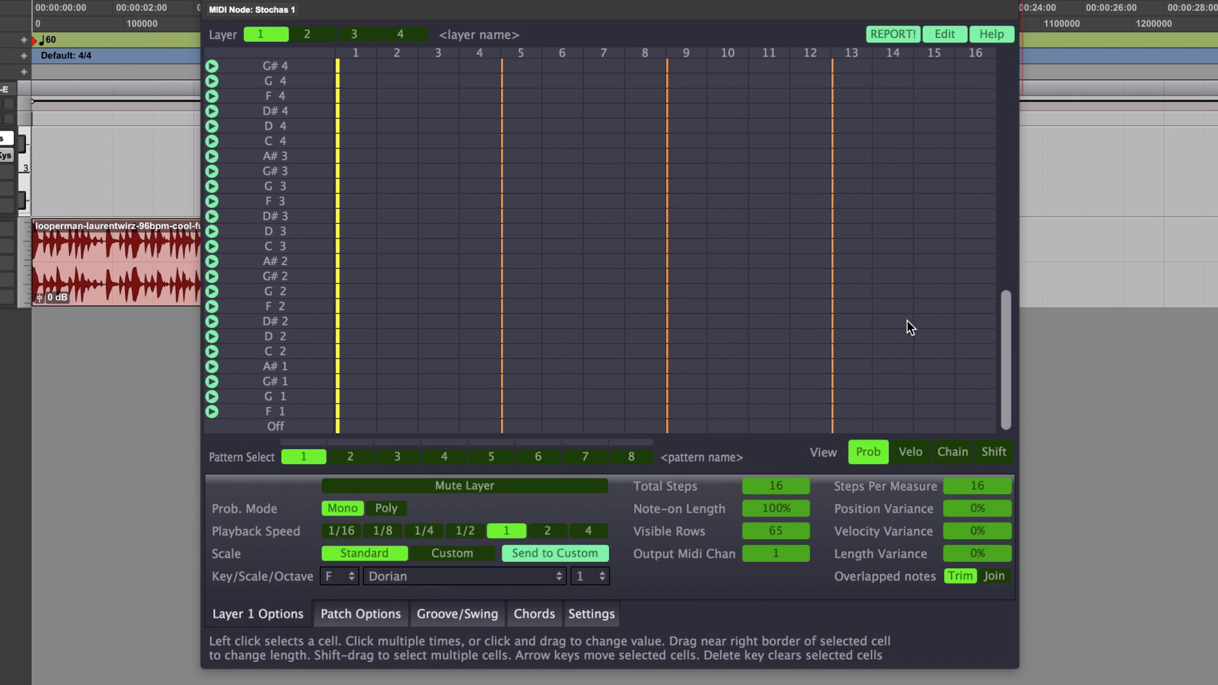
scroll(907, 321, "up", 3)
scroll(907, 321, "up", 20)
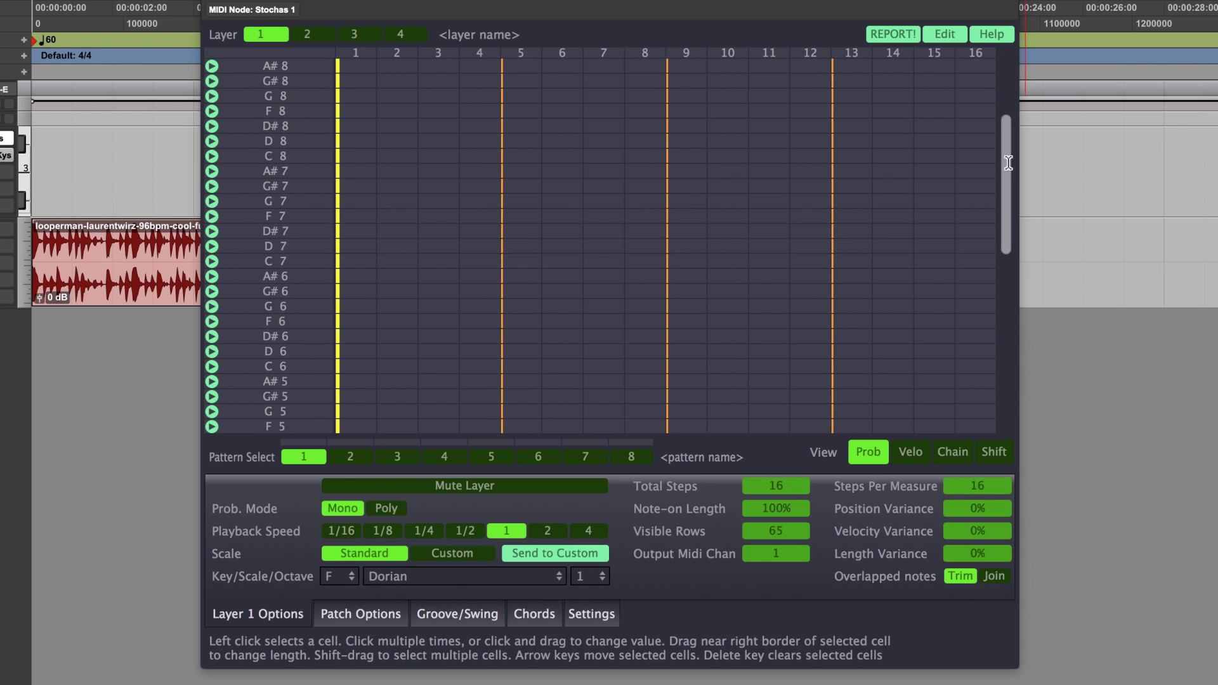
Step: Set layer 1's visible rows back to 25 and reduce them further to 6
left_click_drag(1007, 160, 785, 532)
left_click(784, 532)
type("25")
key("Return")
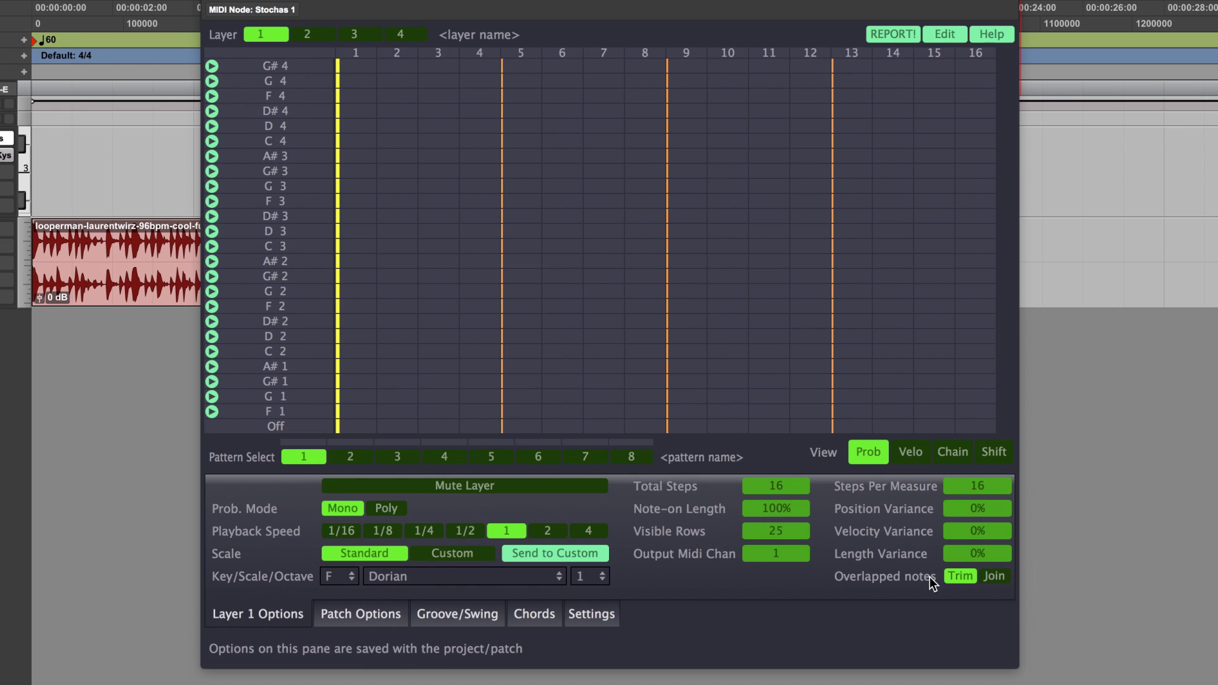
left_click_drag(782, 527, 778, 600)
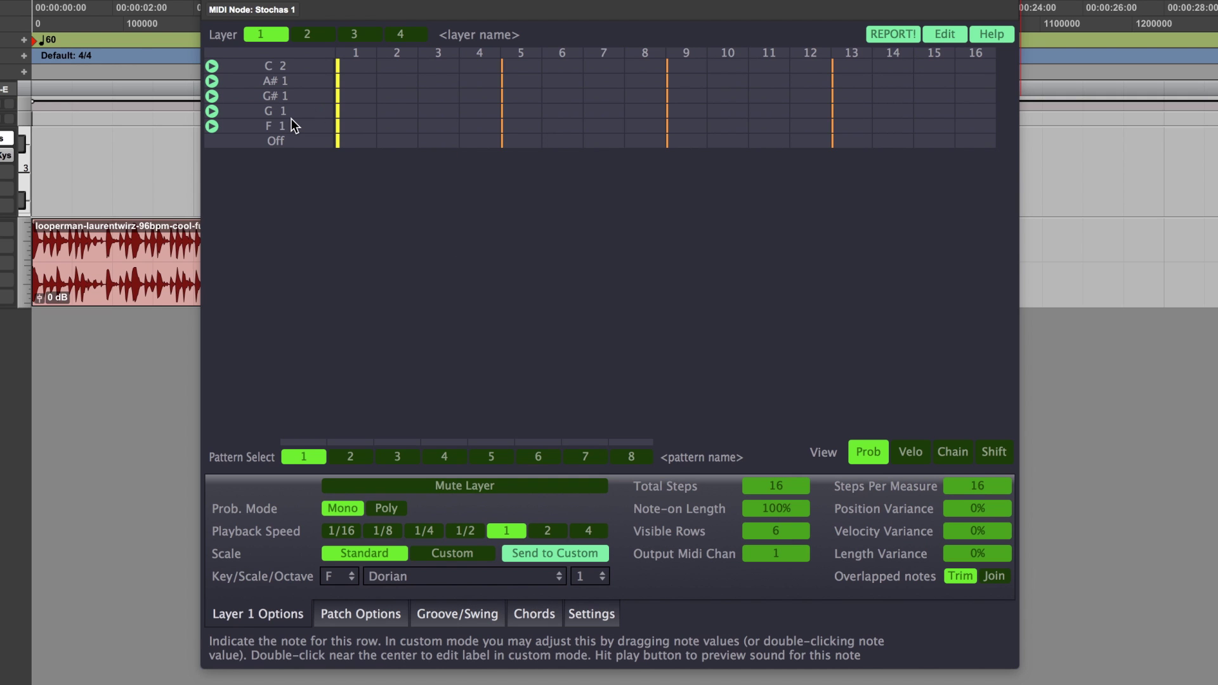
Step: Switch layer 1 to a custom scale and set its visible rows to 15
left_click(452, 554)
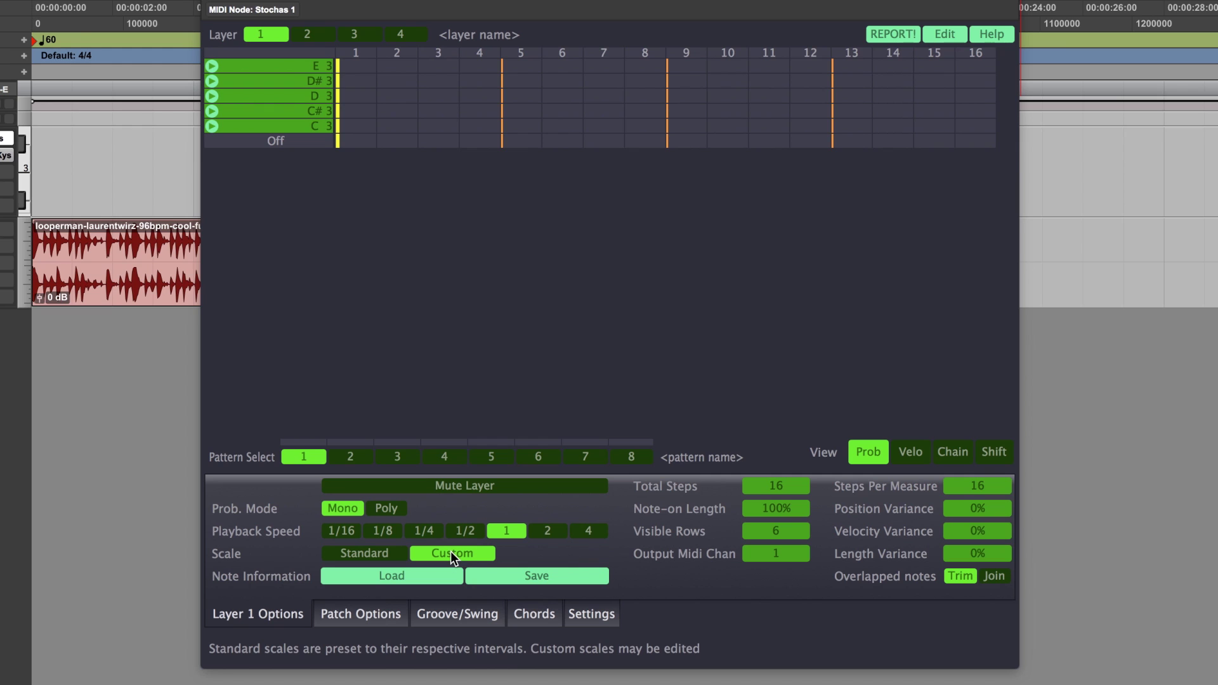
left_click(777, 529)
type("15")
key("Return")
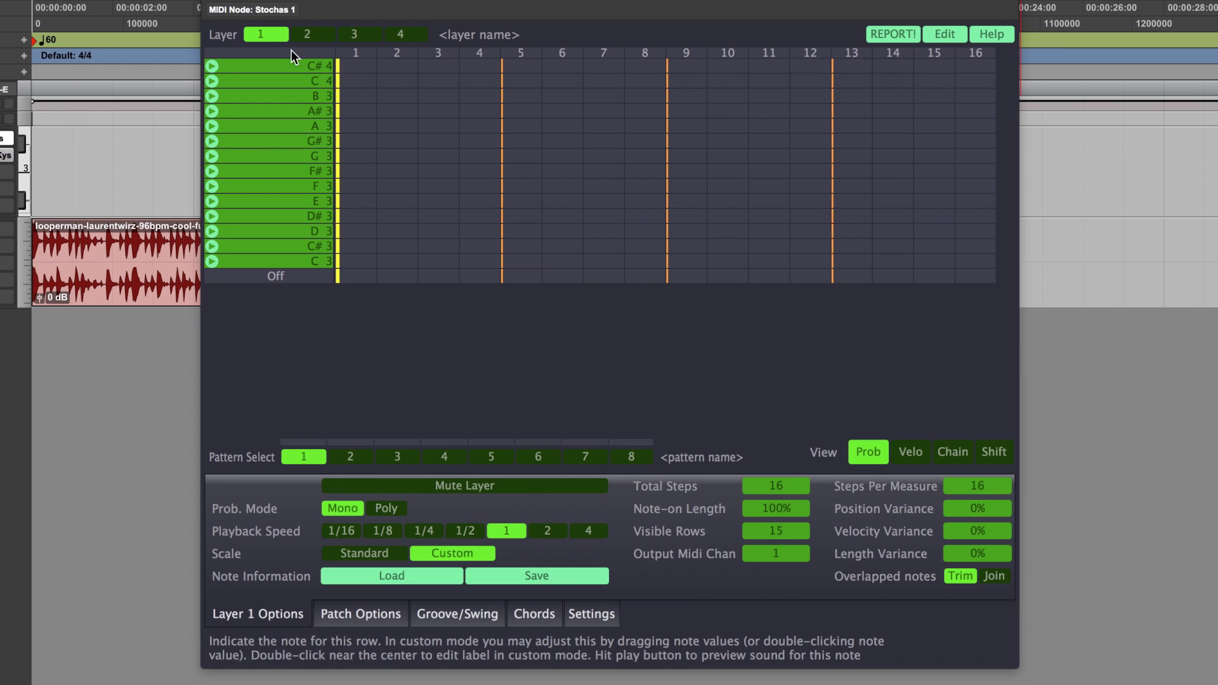
Step: Label the C 3 note row "Kick" and the C# 3 note row "Snare"
double_click(261, 261)
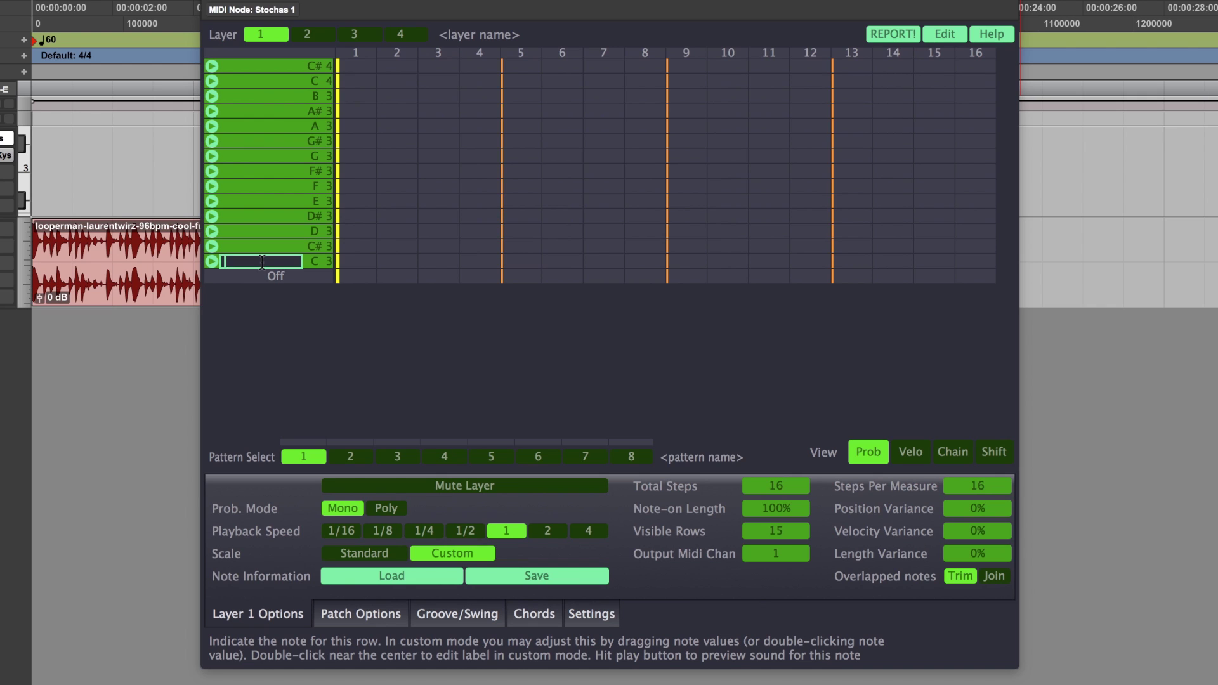
type("Kick")
key("Return")
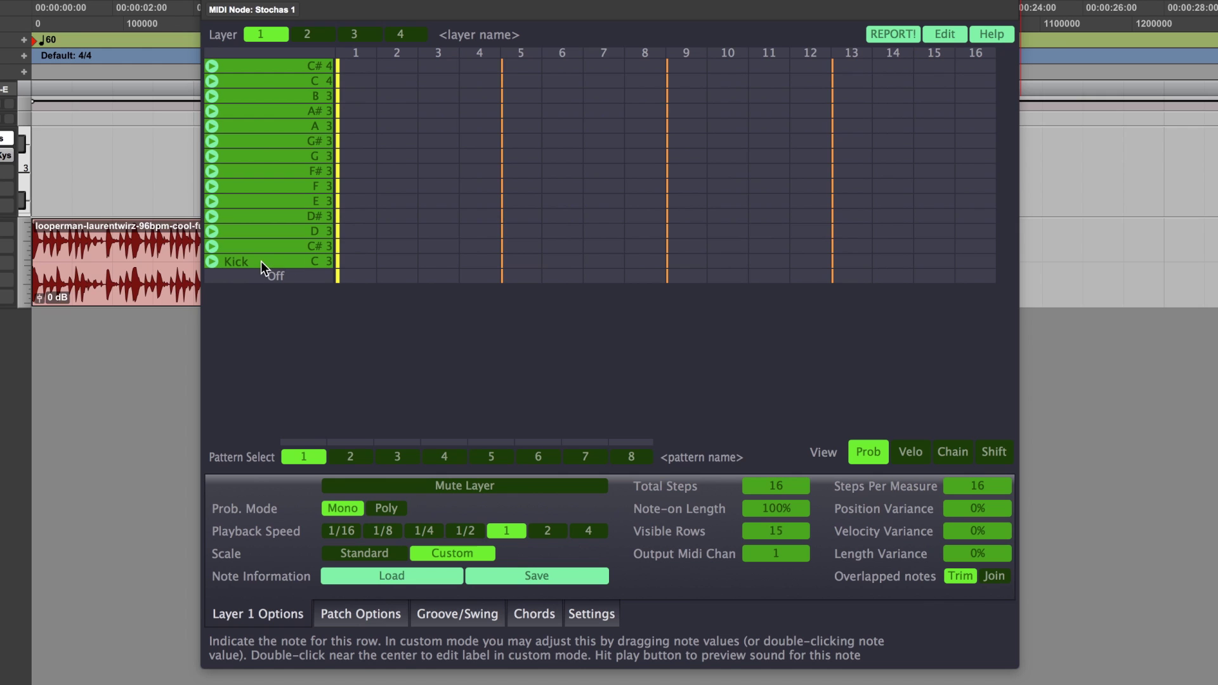
double_click(265, 246)
type("Snare")
Step: Label the D 3 note row "Hihat"
double_click(265, 231)
type("M")
key("BackSpace")
type("Hih")
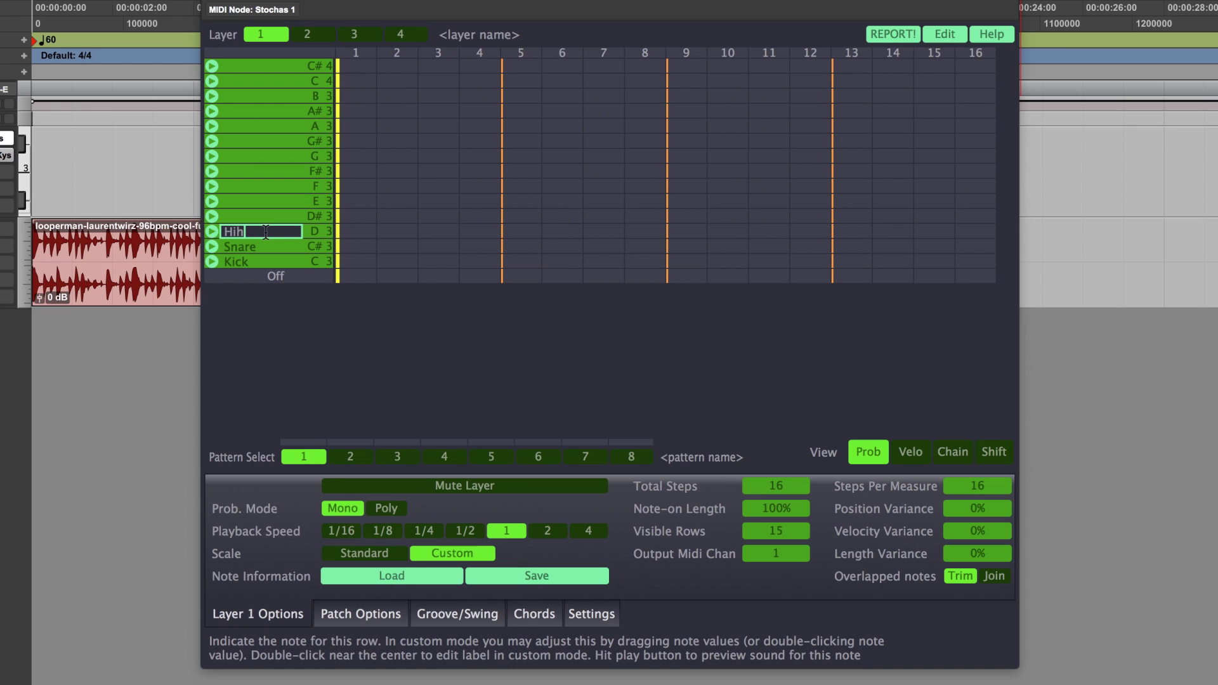
type("at")
key("Return")
Step: Reassign the Kick row to C 2, Snare to C# 5, Hihat to A 0 and the row directly above Hihat to D# 5
left_click_drag(327, 264, 333, 211)
mouse_move(324, 294)
left_mouse_down()
mouse_move(323, 326)
mouse_move(324, 310)
left_mouse_up()
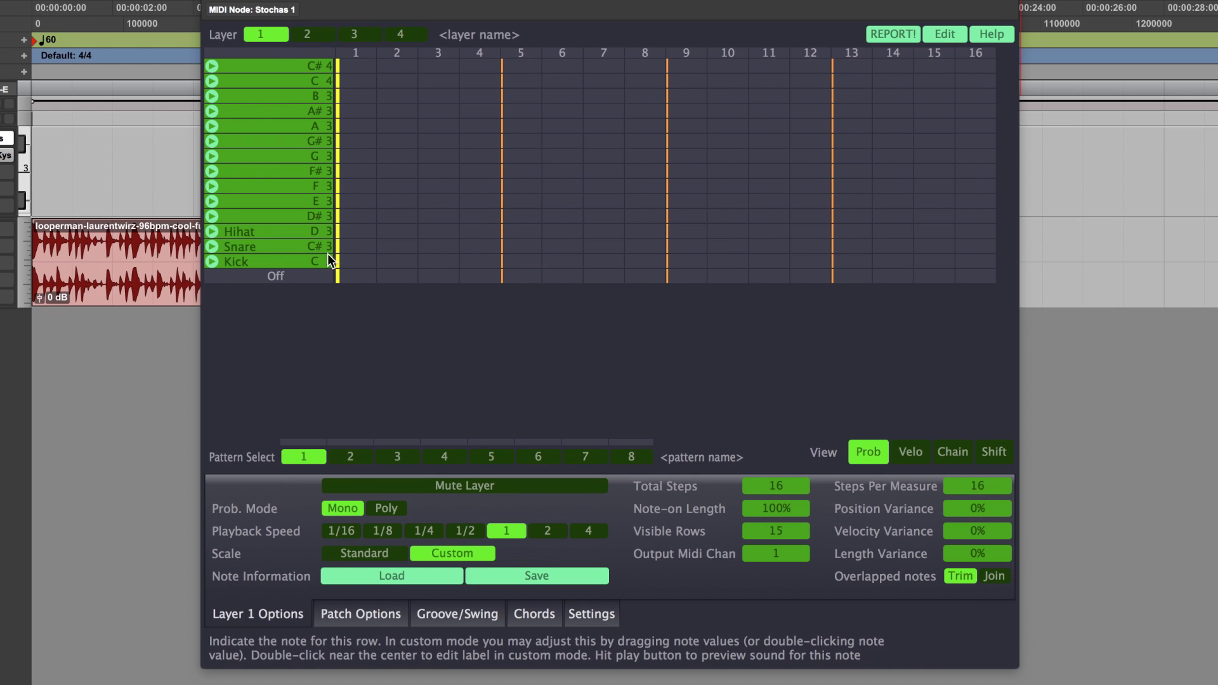
left_click_drag(323, 248, 328, 155)
left_click_drag(321, 230, 321, 129)
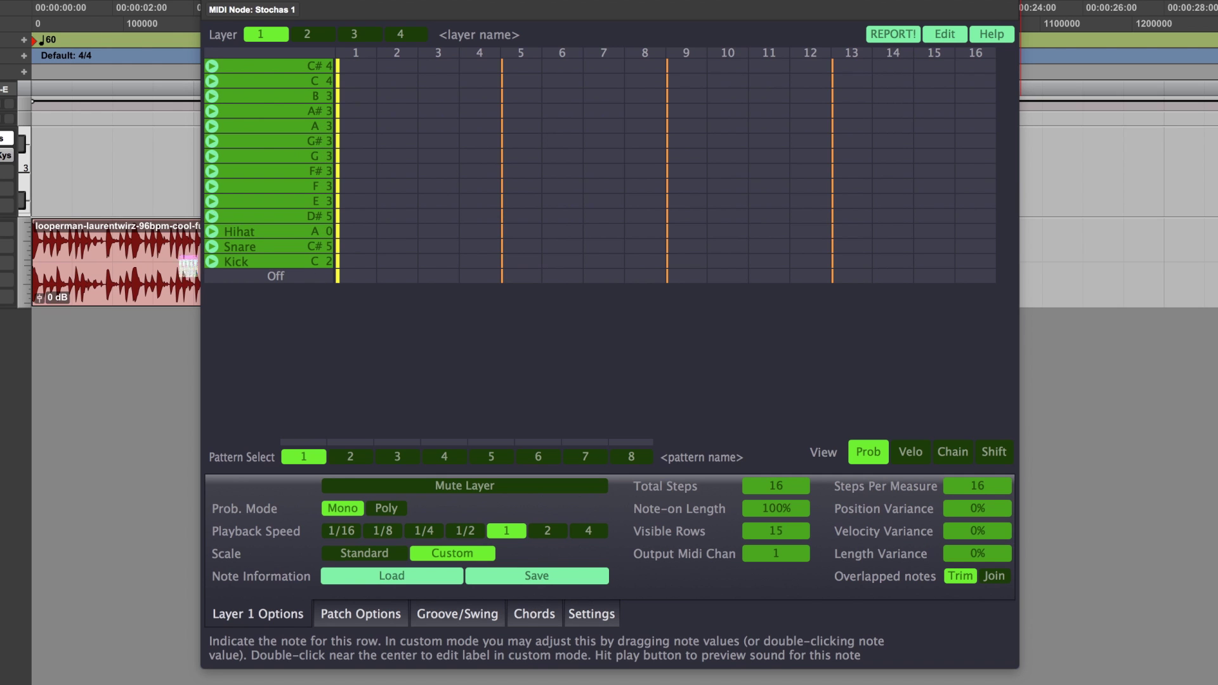